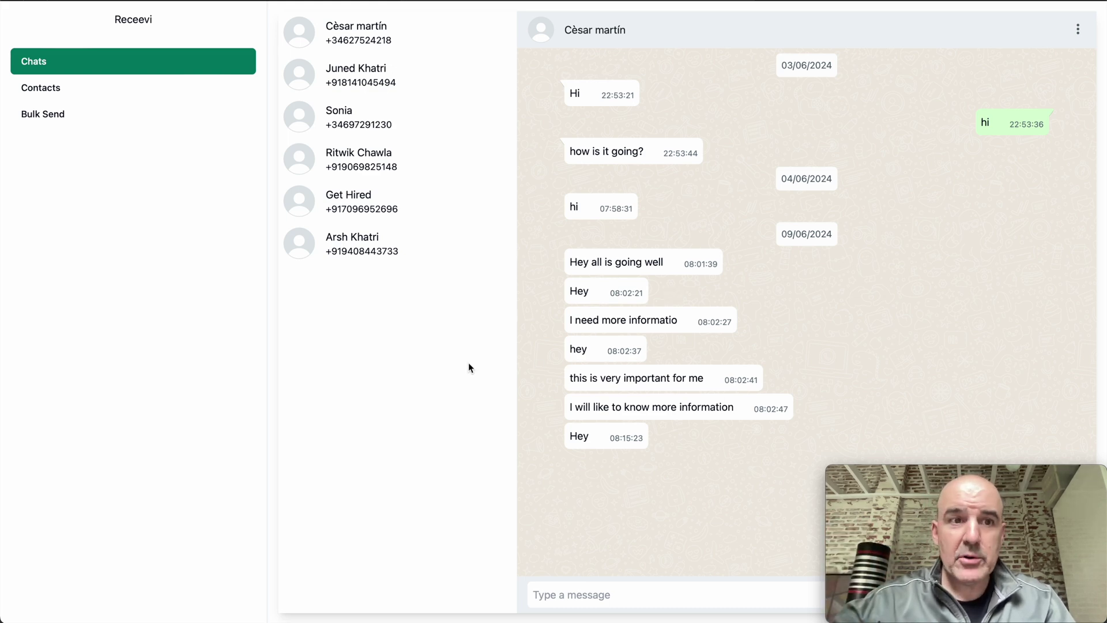
{"action": "left_click", "coordinate": [55, 113]}
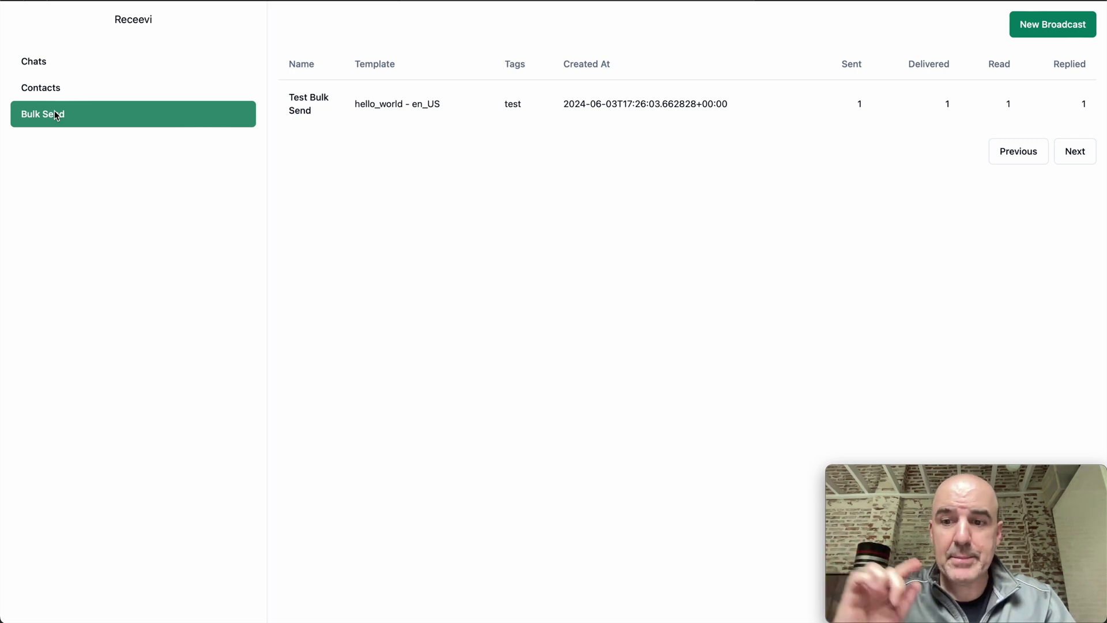
{"action": "left_click", "coordinate": [39, 65]}
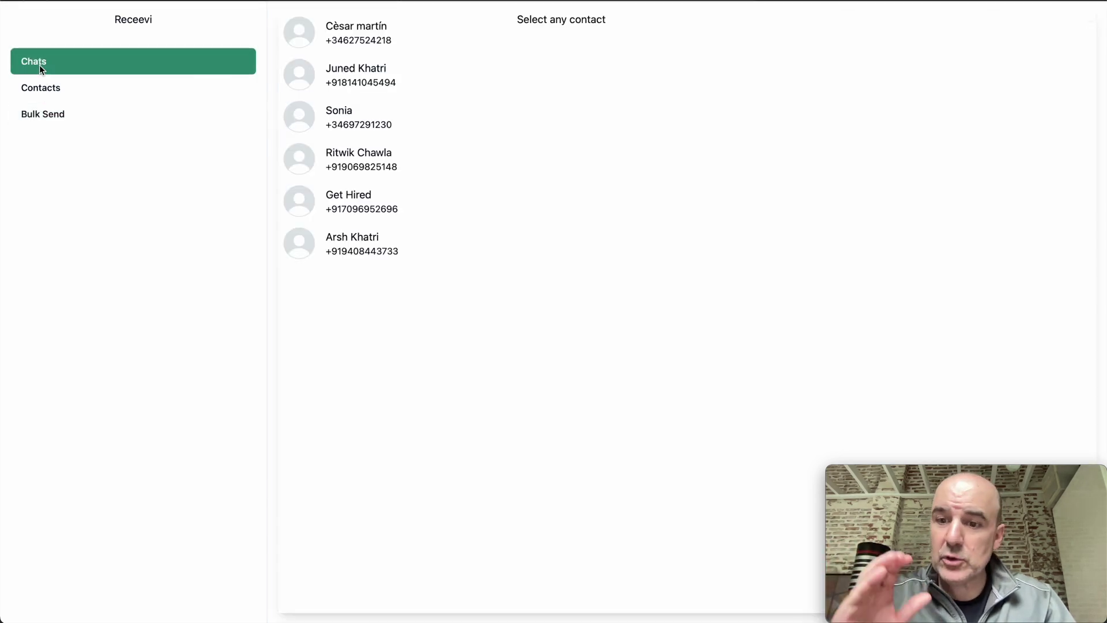
{"action": "left_click", "coordinate": [350, 39]}
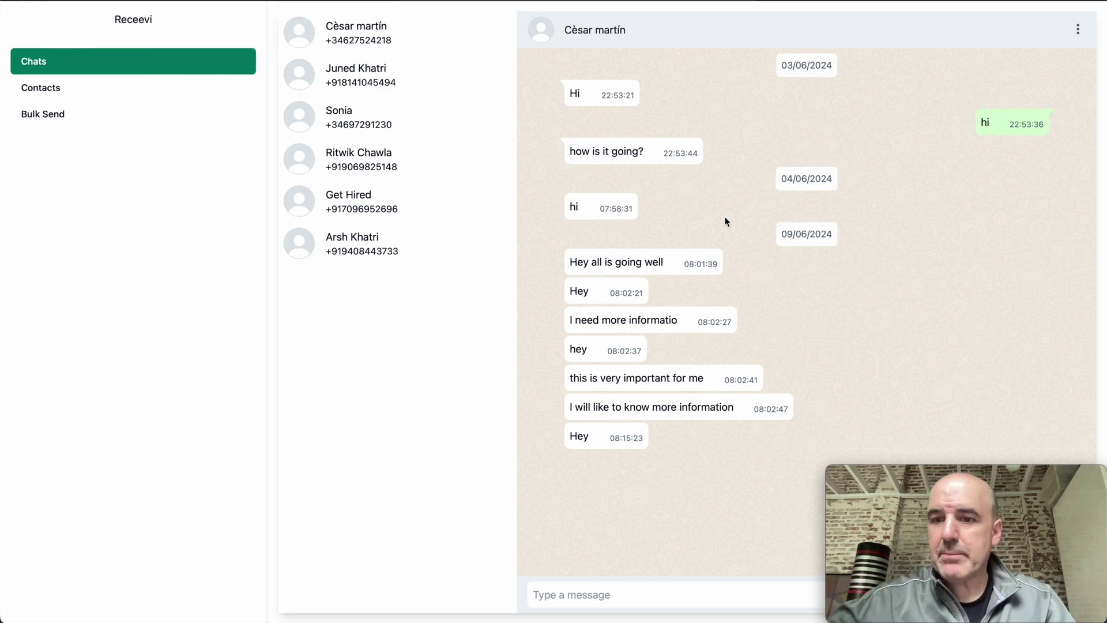
{"action": "left_click", "coordinate": [376, 127]}
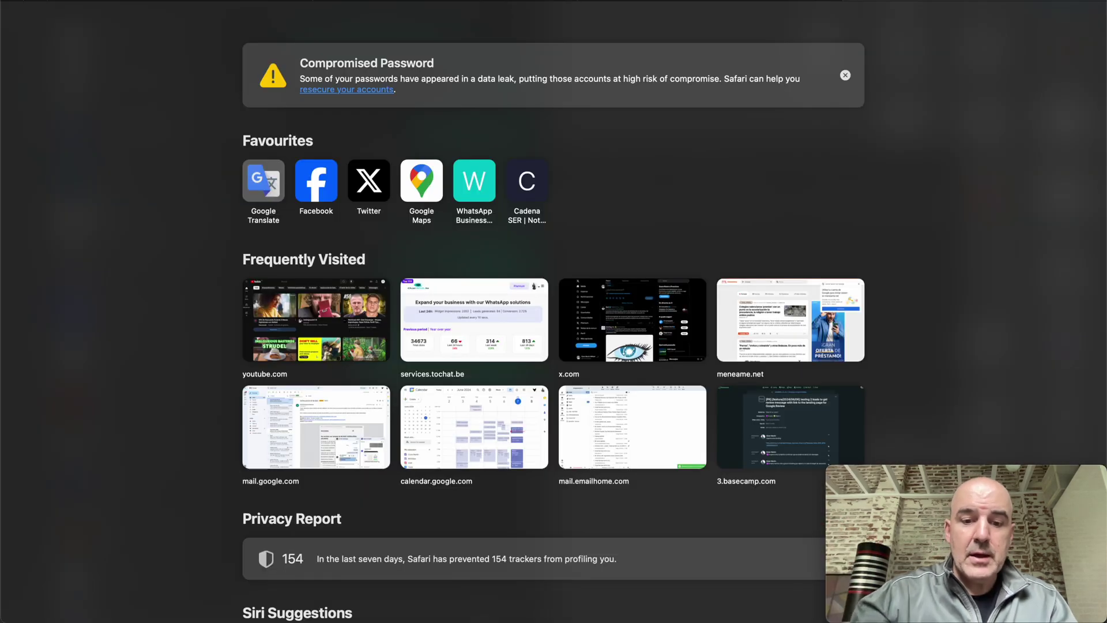
{"action": "type", "text": "wha"}
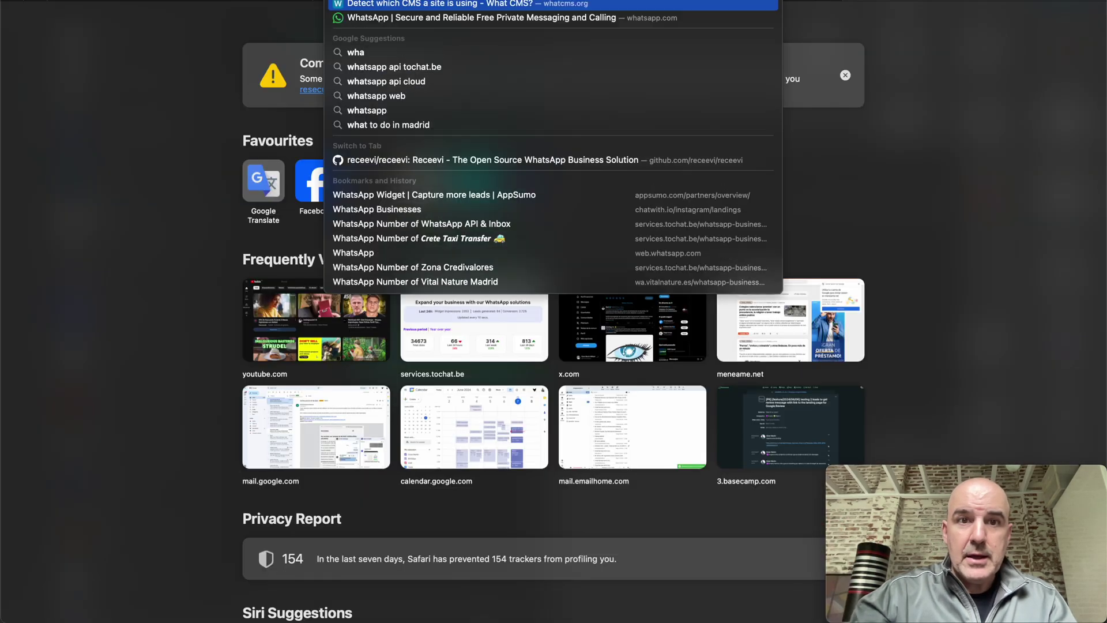
{"action": "type", "text": "tsapp api cli"}
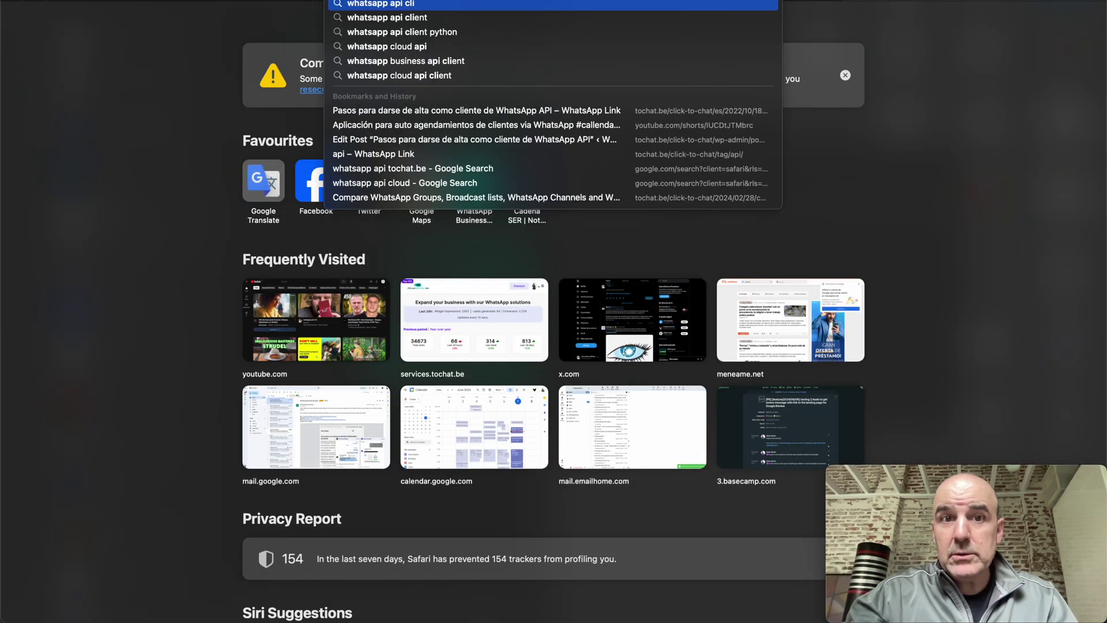
{"action": "type", "text": "oud"}
Search 'whatsapp api cloud' and open the 'Cloud API - Documentation - Meta for Developers' result
{"action": "key", "text": "Return"}
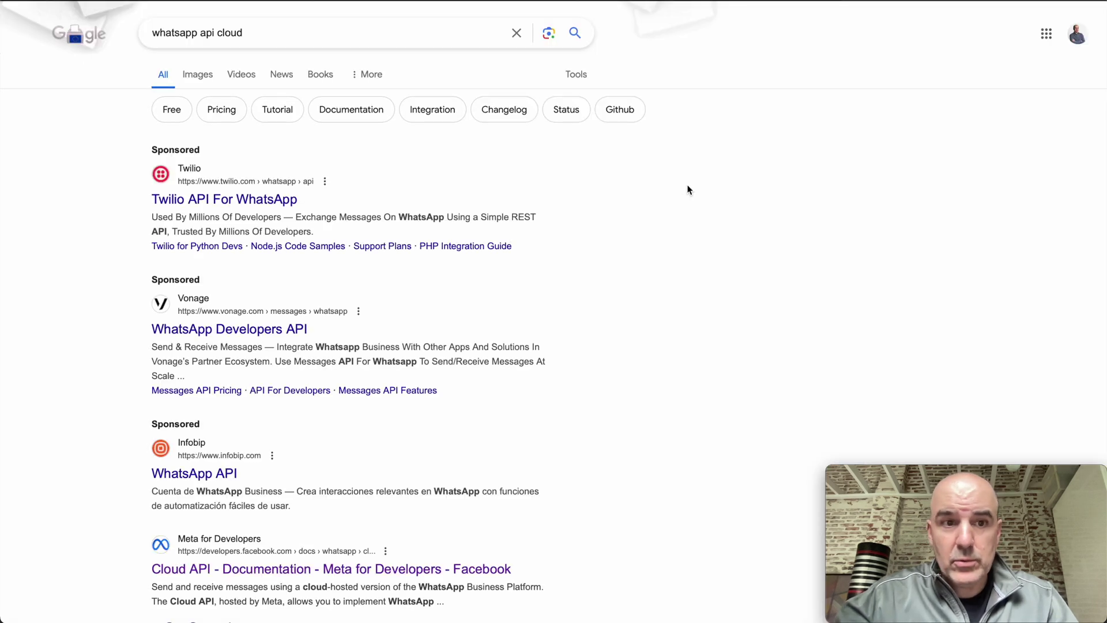
{"action": "scroll", "coordinate": [299, 288], "scroll_direction": "down", "scroll_amount": 1}
{"action": "scroll", "coordinate": [321, 401], "scroll_direction": "down", "scroll_amount": 2}
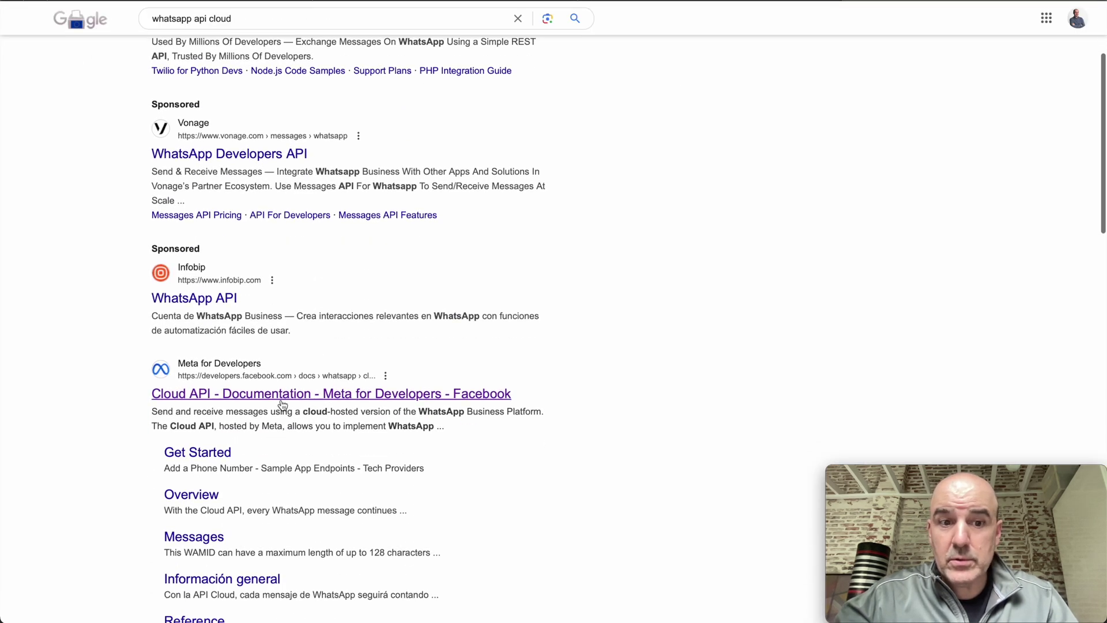
{"action": "left_click", "coordinate": [281, 400]}
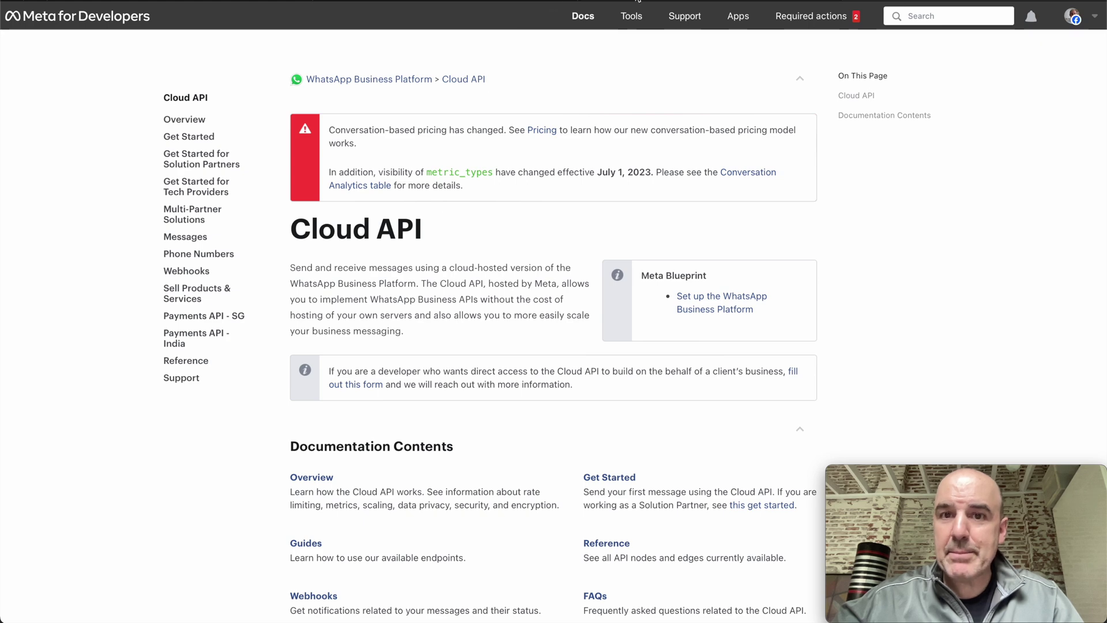
After reading the Cloud API docs, view the receevi GitHub repo, then return to Receevi
{"action": "left_click", "coordinate": [637, 3]}
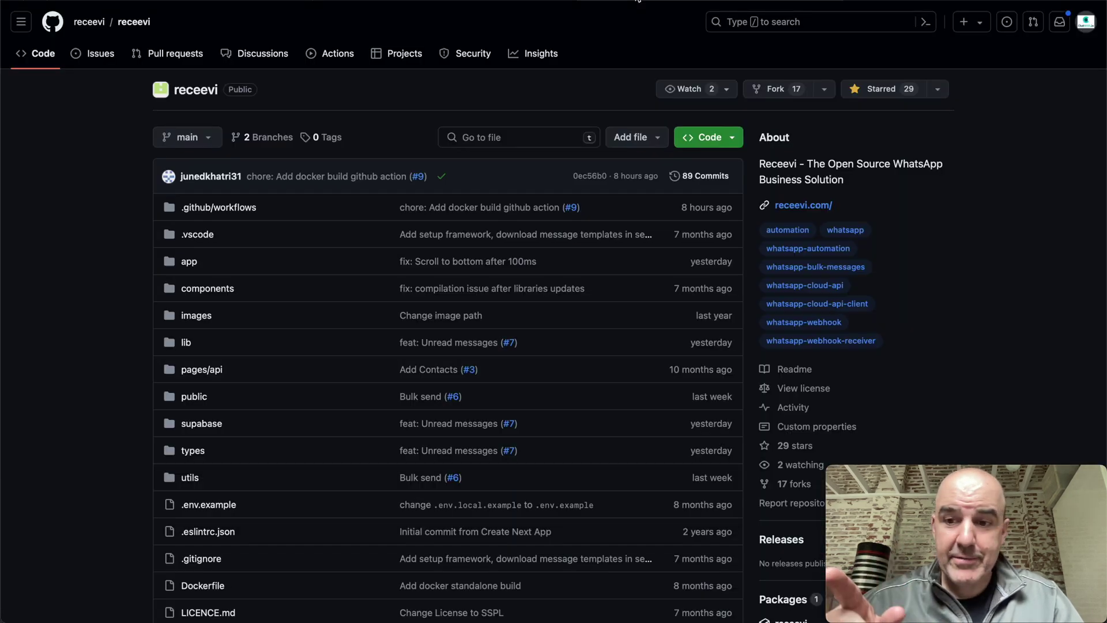
{"action": "left_click", "coordinate": [466, 3]}
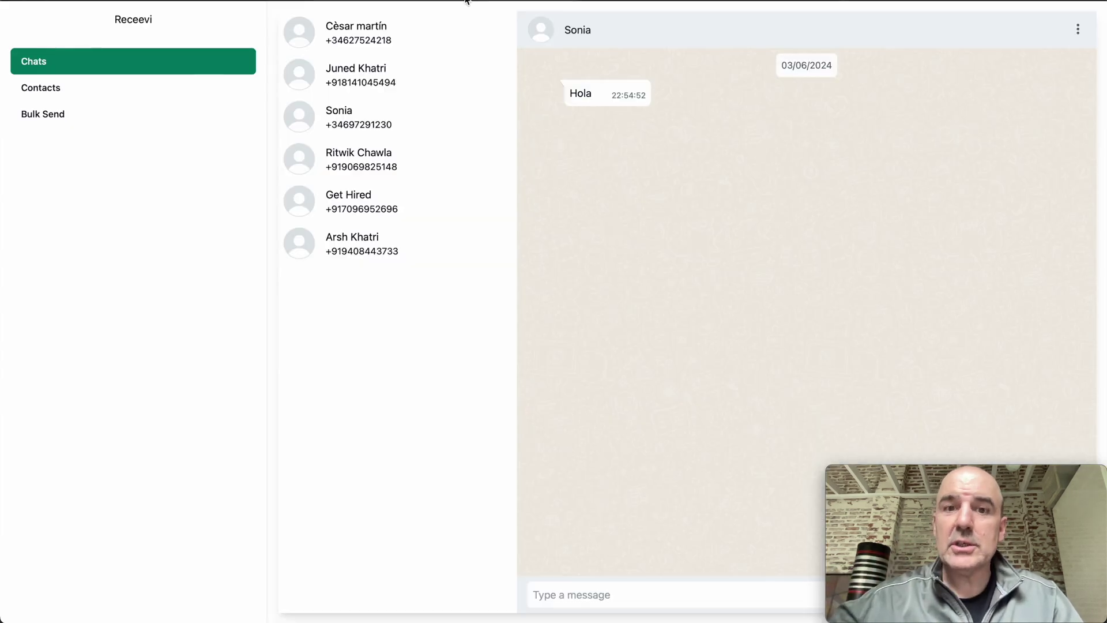
Show the Bulk Send list with the Test Bulk Send campaign and its delivery stats
{"action": "left_click", "coordinate": [64, 116]}
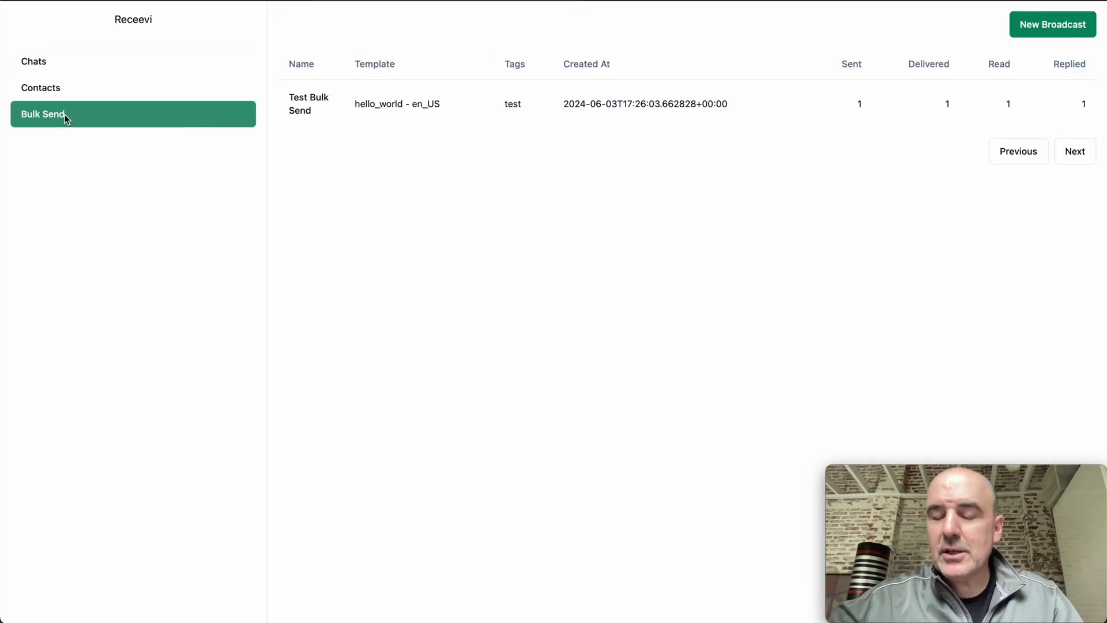